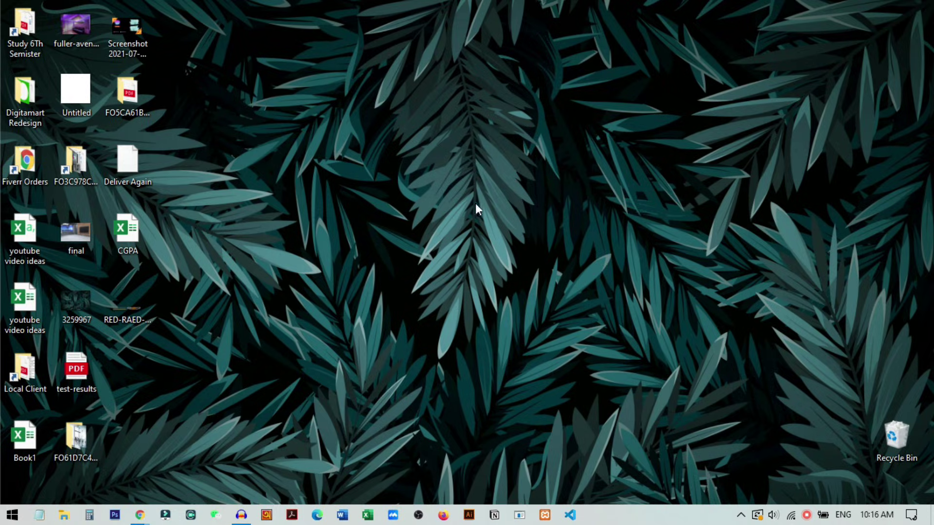
Step: Switch Windows' colour mode to Dark on the Personalize > Colors page, then close Settings
right_click(430, 184)
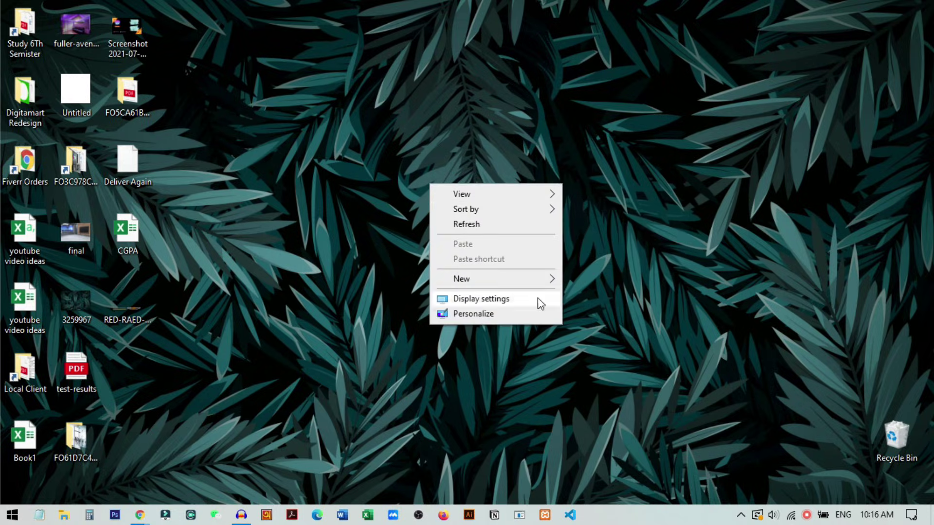
click(488, 315)
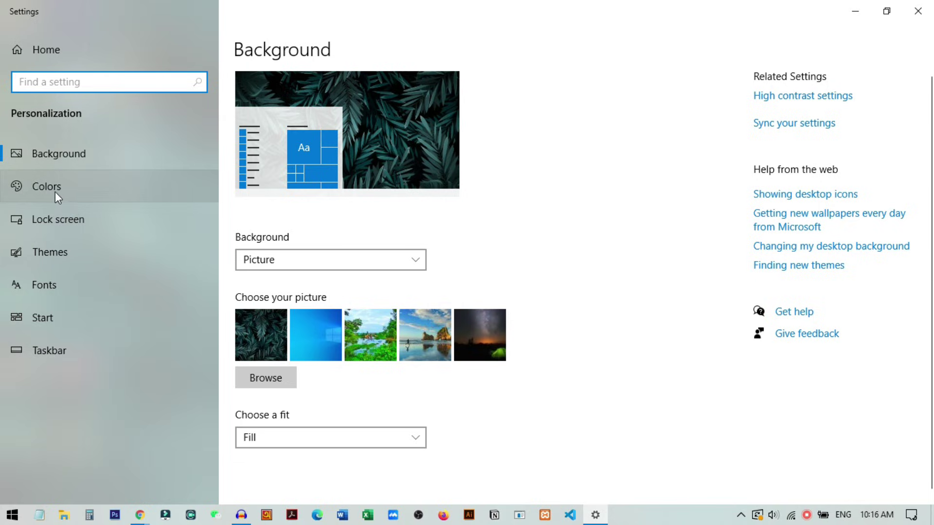
click(60, 191)
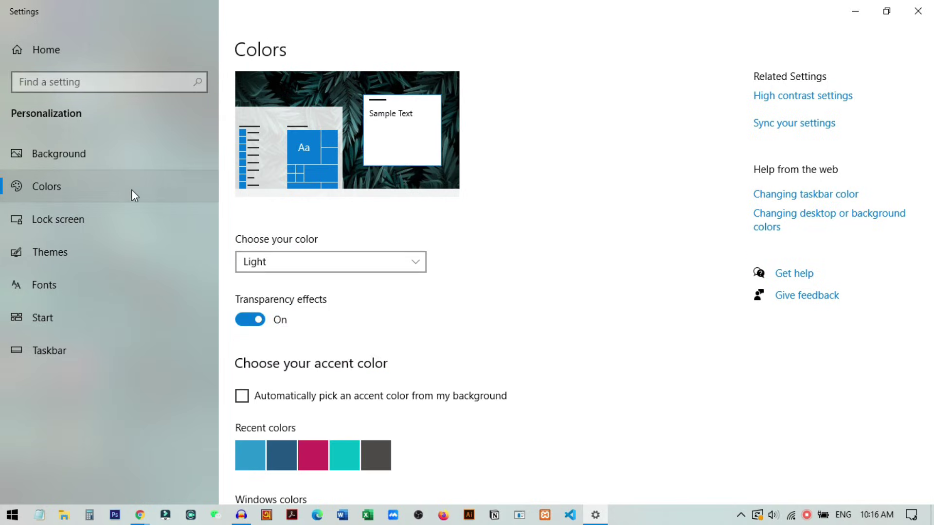
click(313, 261)
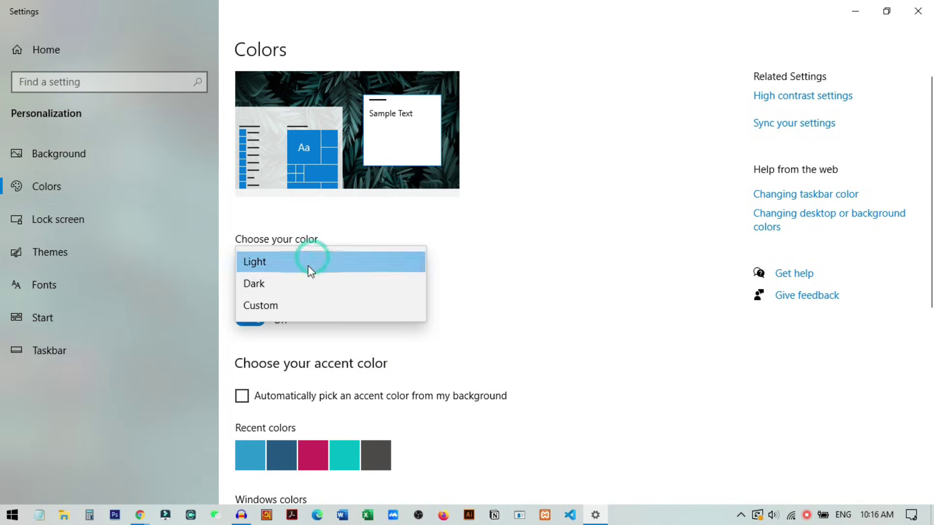
click(284, 287)
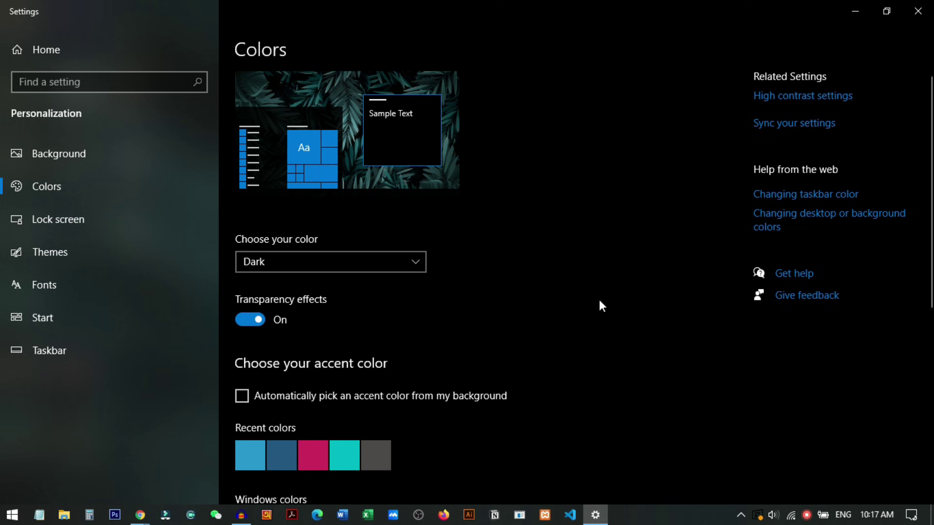
click(917, 10)
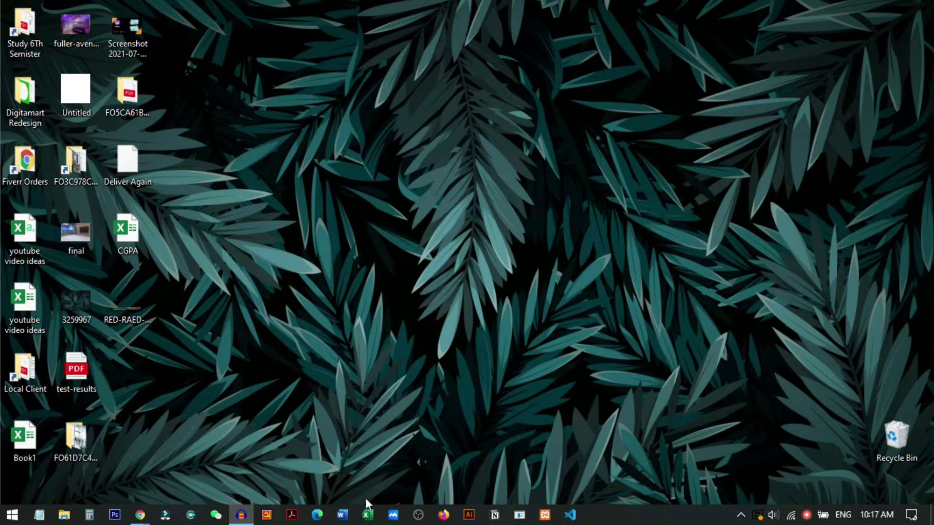
Step: Launch Excel and set its Office Theme to 'Use system setting' in Options > General
right_click(373, 520)
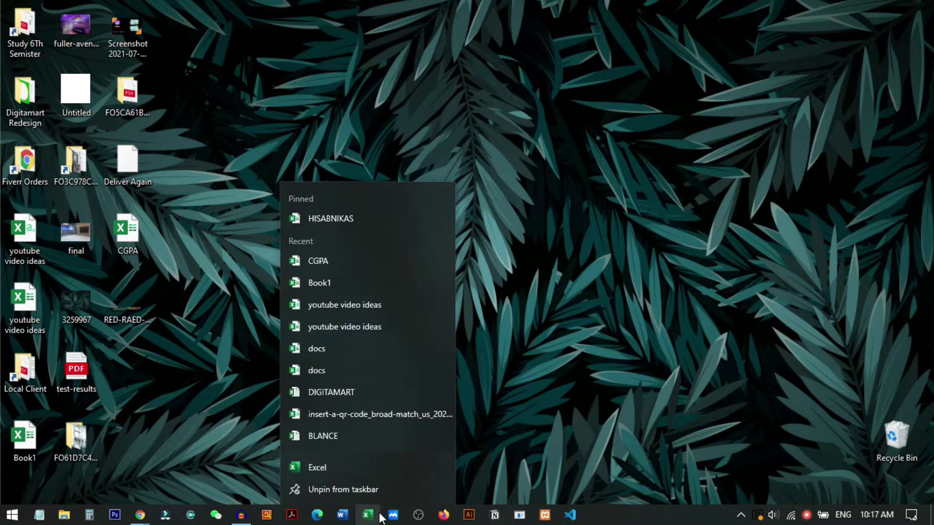
click(329, 467)
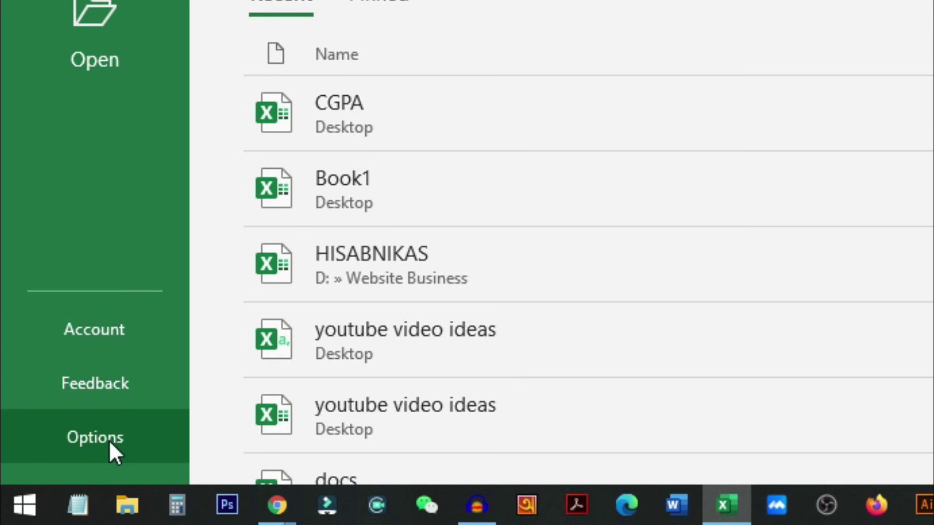
click(127, 448)
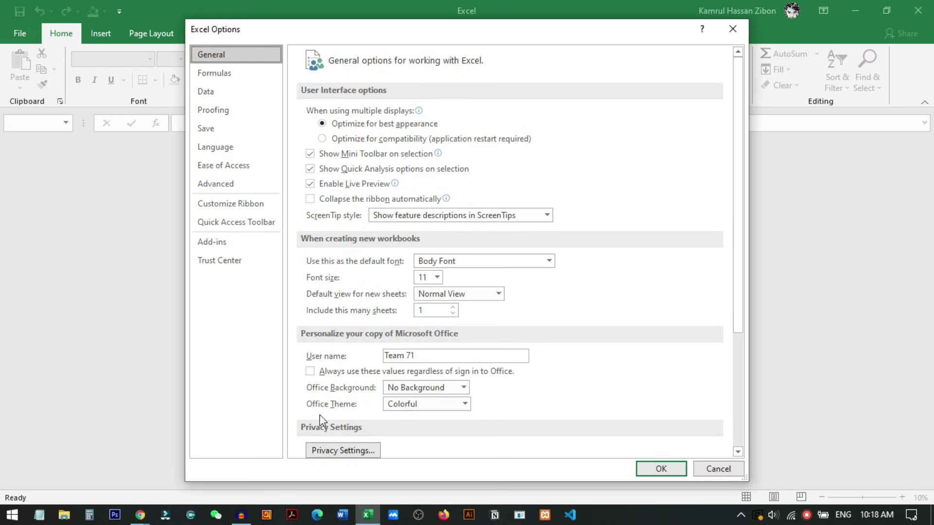
click(402, 405)
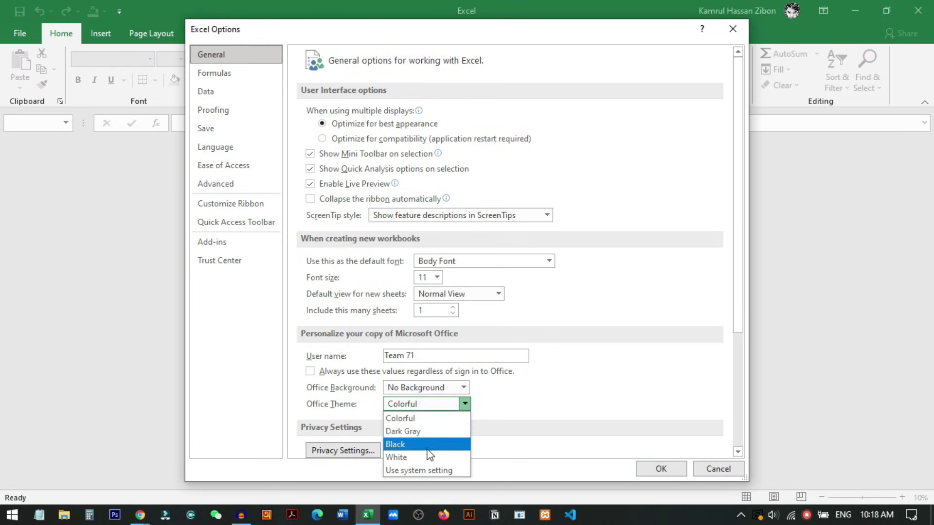
click(447, 471)
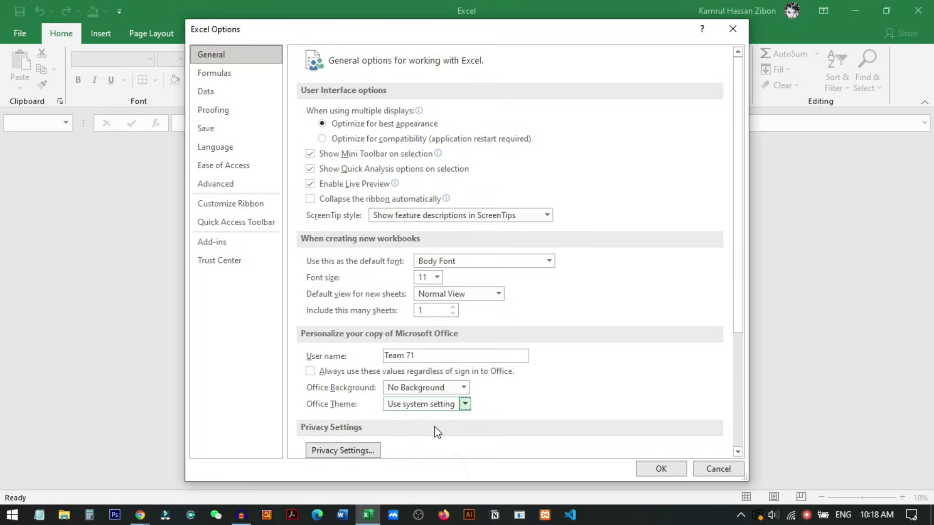
click(662, 470)
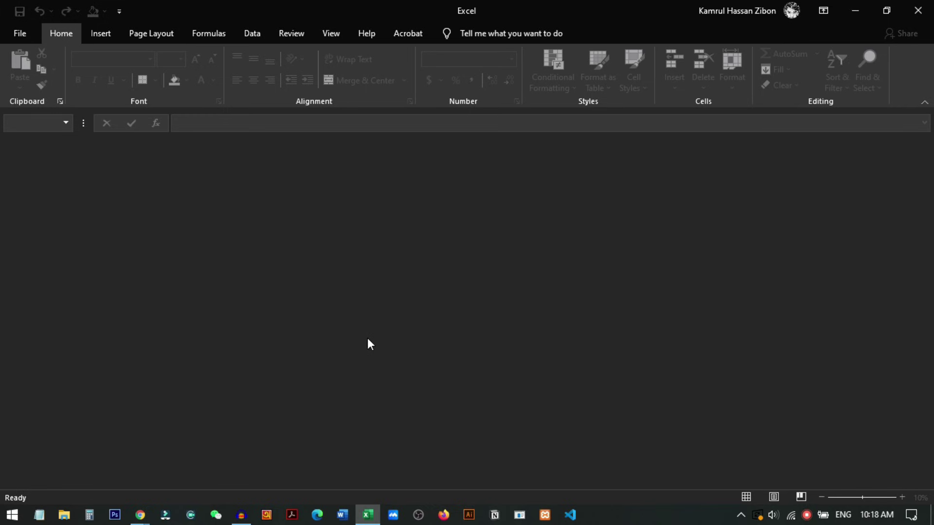
Step: Create a blank workbook and fill every cell of the sheet with black
click(22, 35)
click(193, 146)
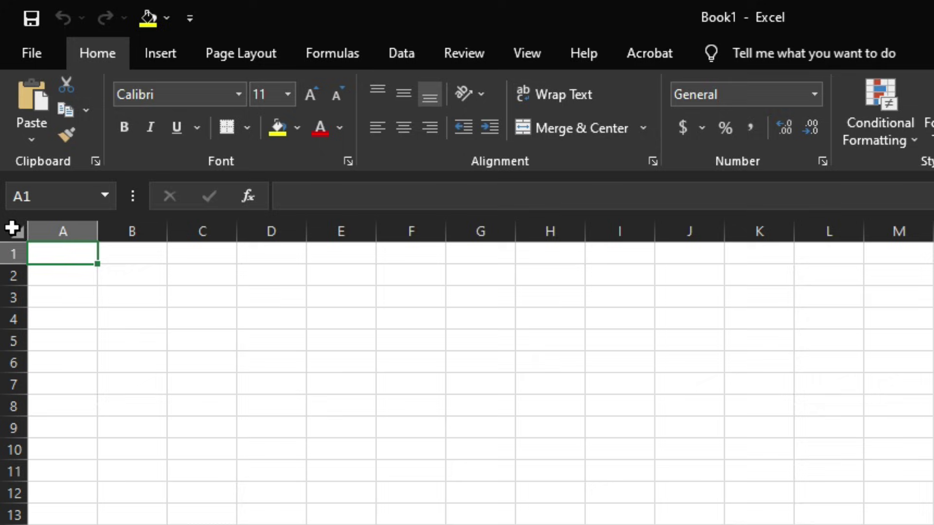
click(7, 144)
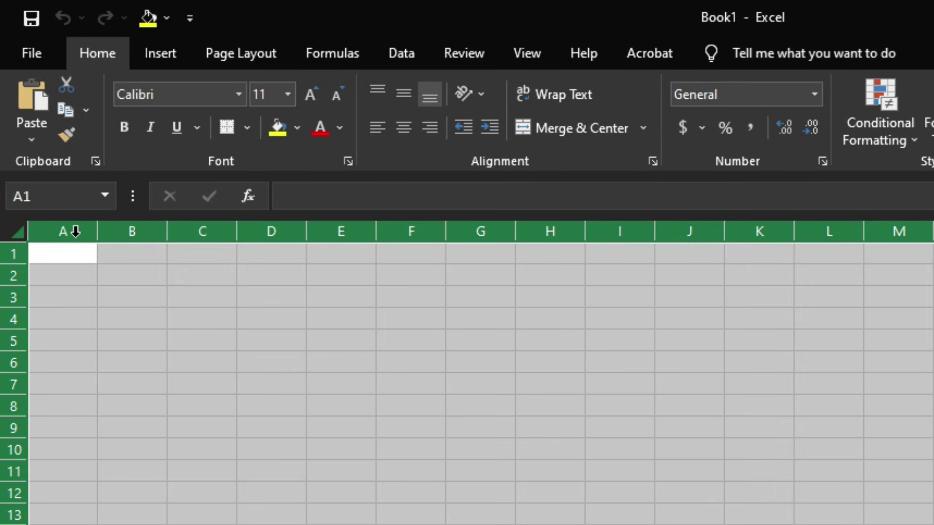
click(296, 128)
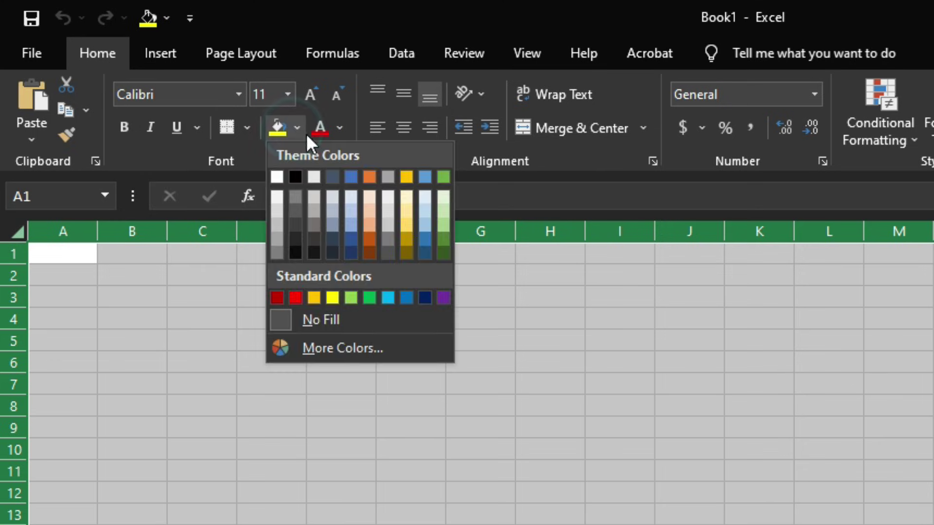
click(296, 177)
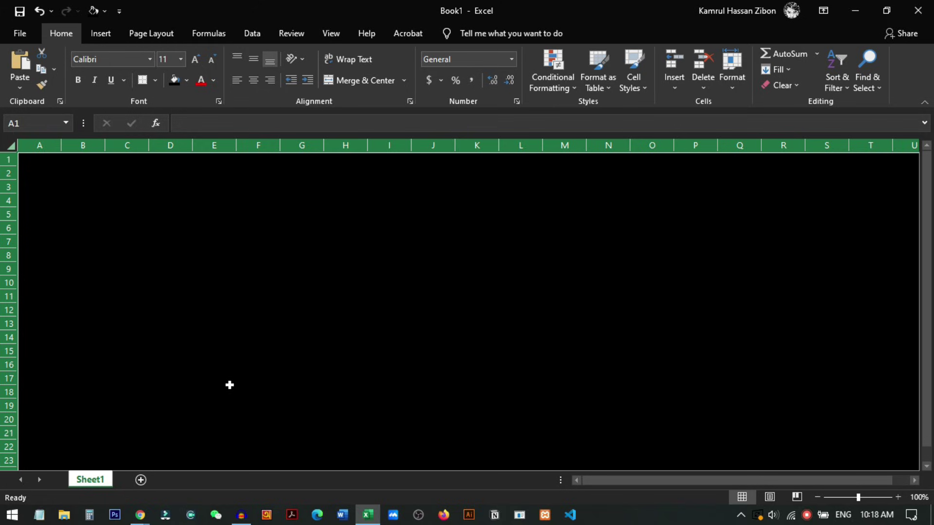
Step: Set the font colour to white, enter 'fdgeg' in A2 and 'dfsdfg' in B2, then select the whole sheet
click(214, 80)
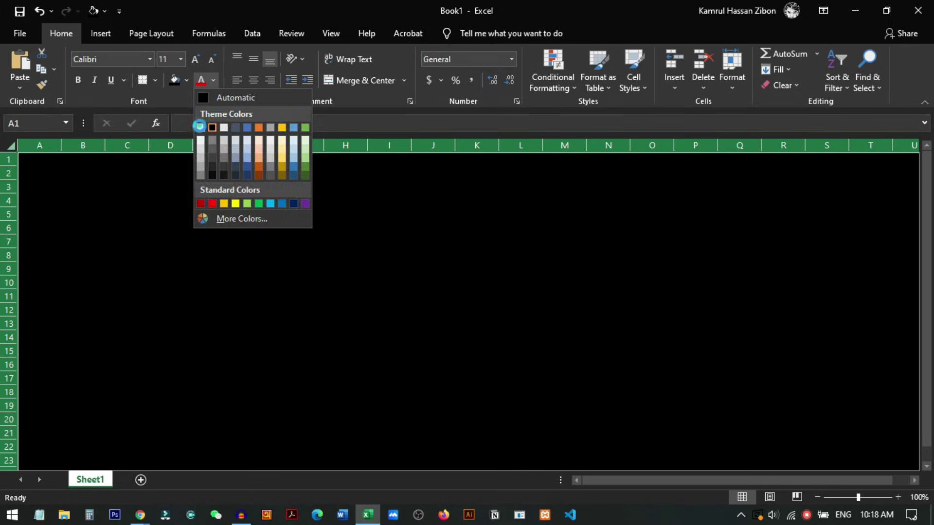
click(200, 126)
click(39, 171)
text(f)
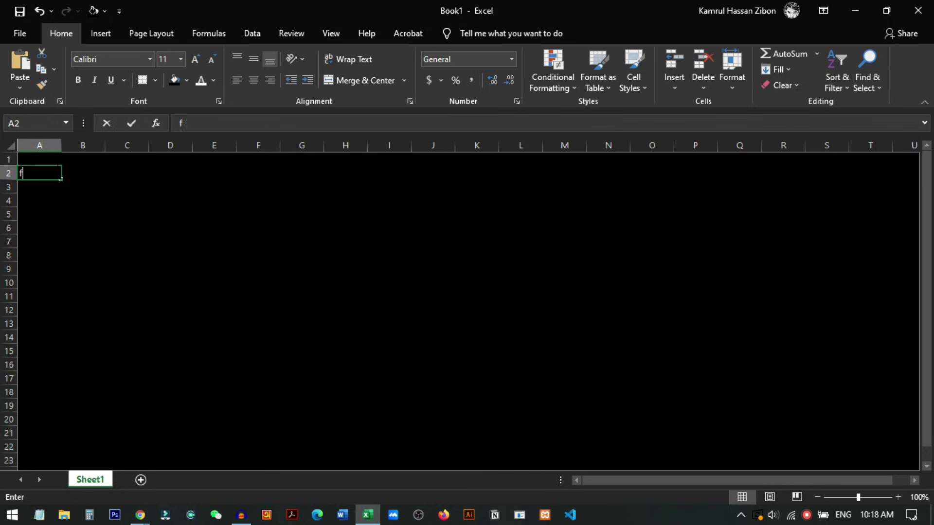
text(dgeg)
click(92, 173)
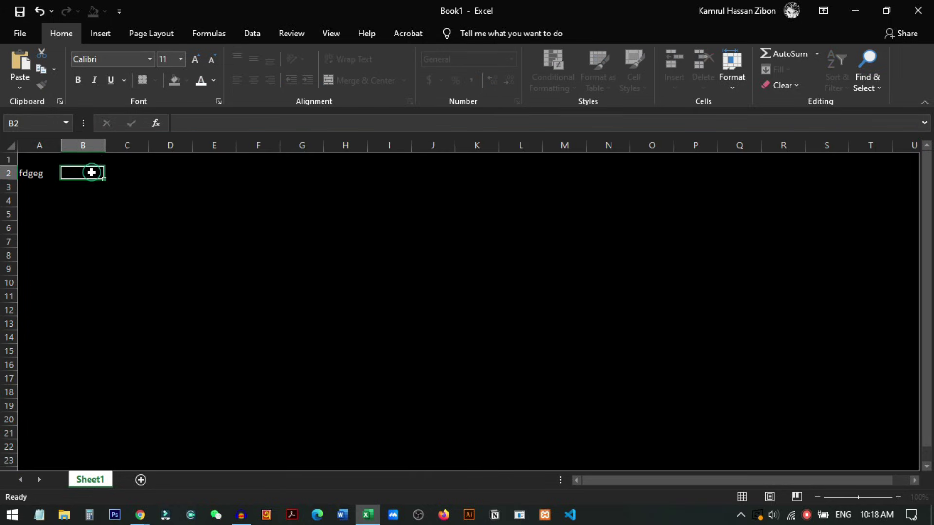
text(dfsdfg)
click(163, 226)
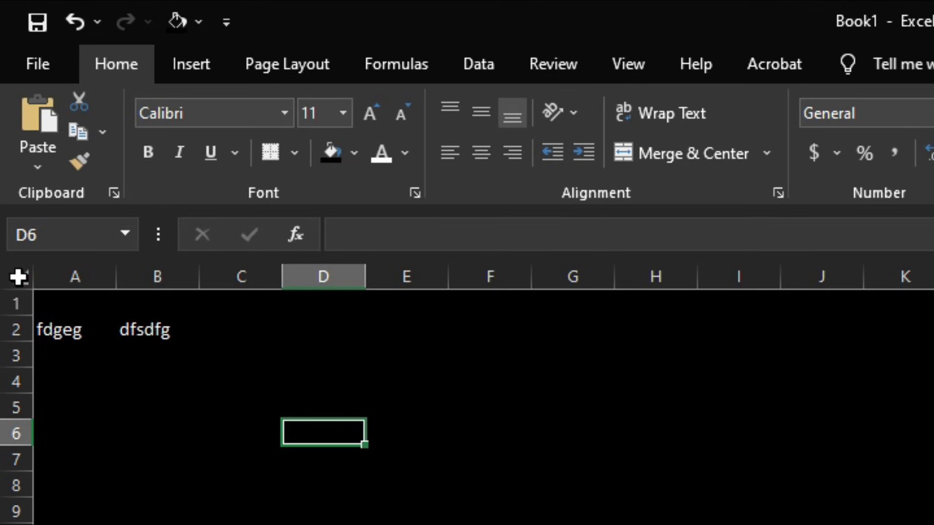
click(12, 144)
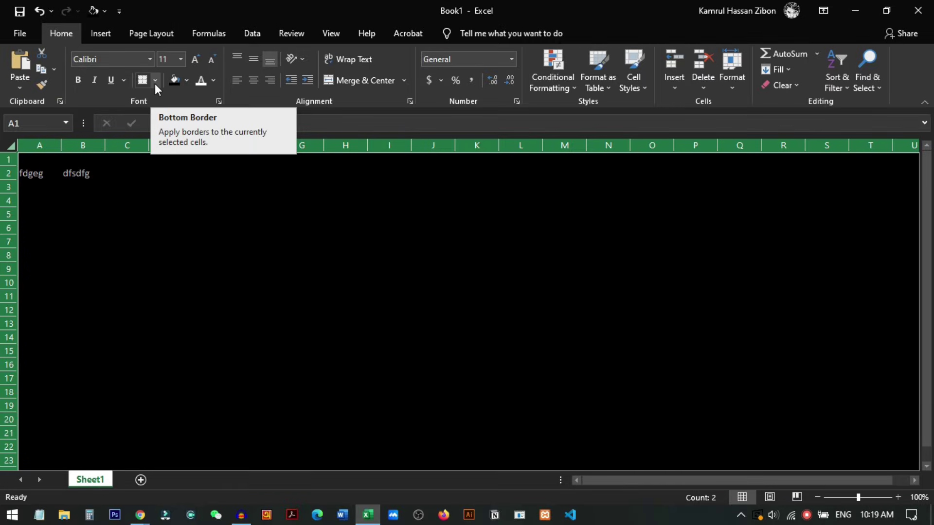
Step: Set the border line colour to white and apply All Borders to the whole sheet
click(154, 80)
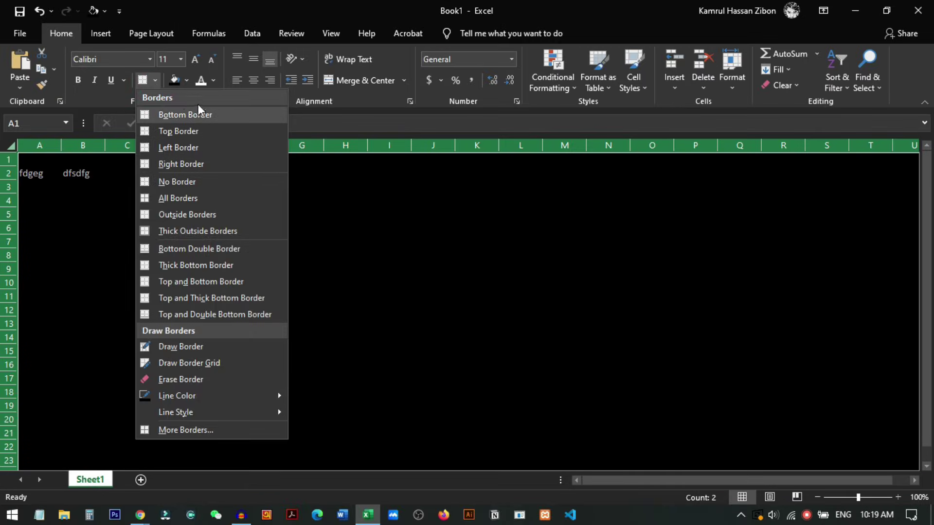
mouse_move(227, 402)
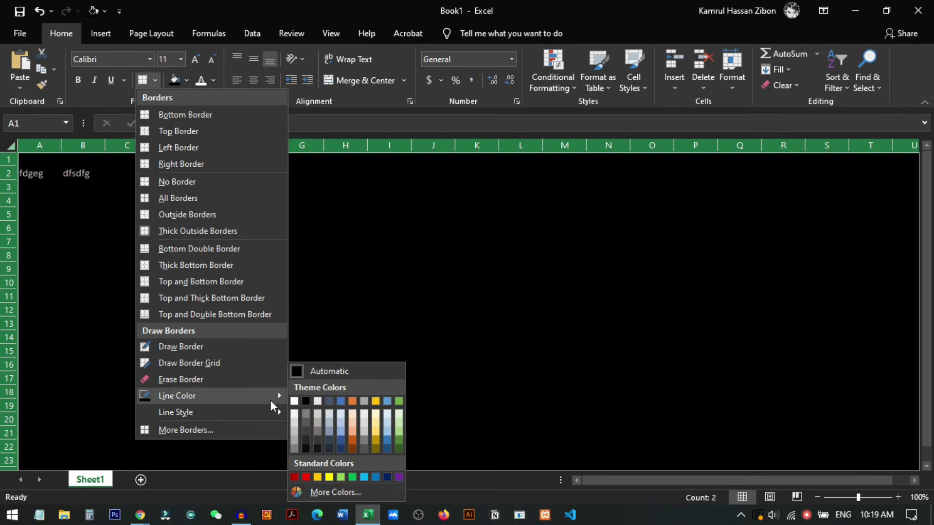
click(294, 401)
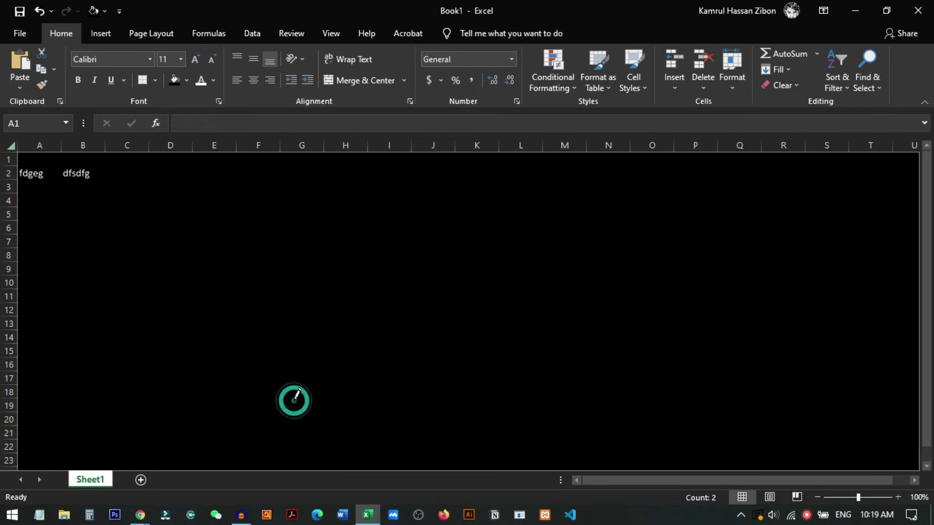
click(8, 146)
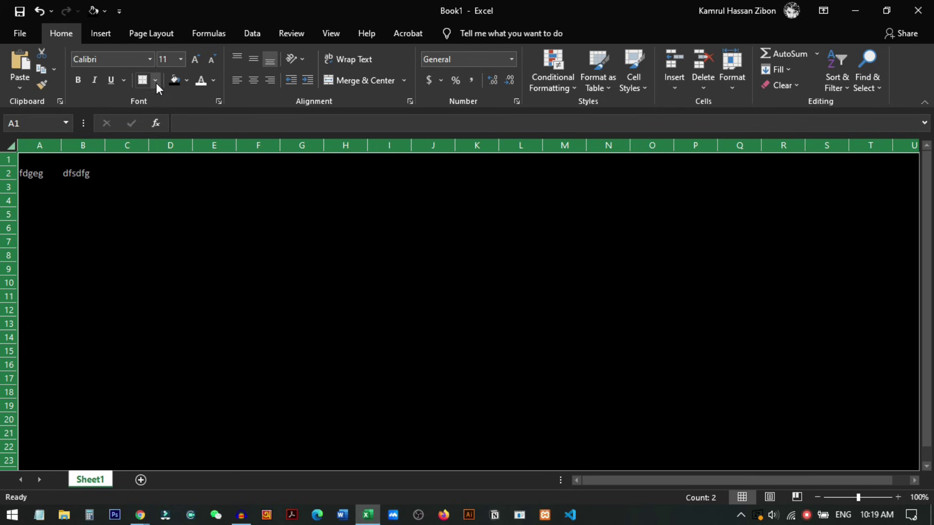
click(156, 80)
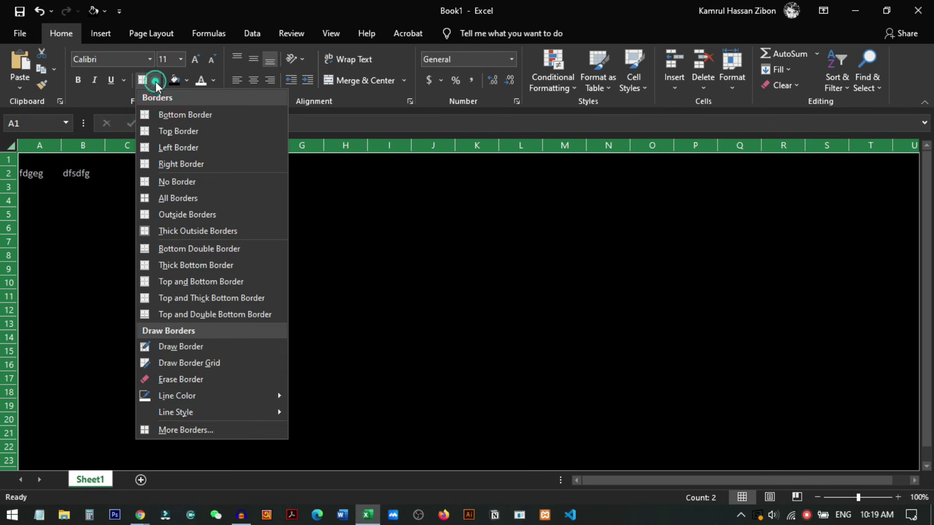
click(175, 200)
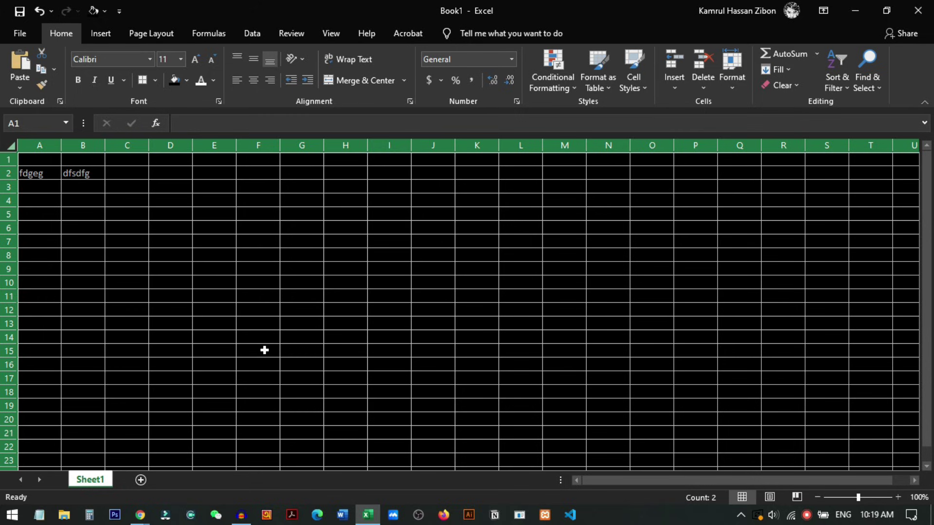
Step: Refill the whole sheet with white
click(10, 145)
click(185, 80)
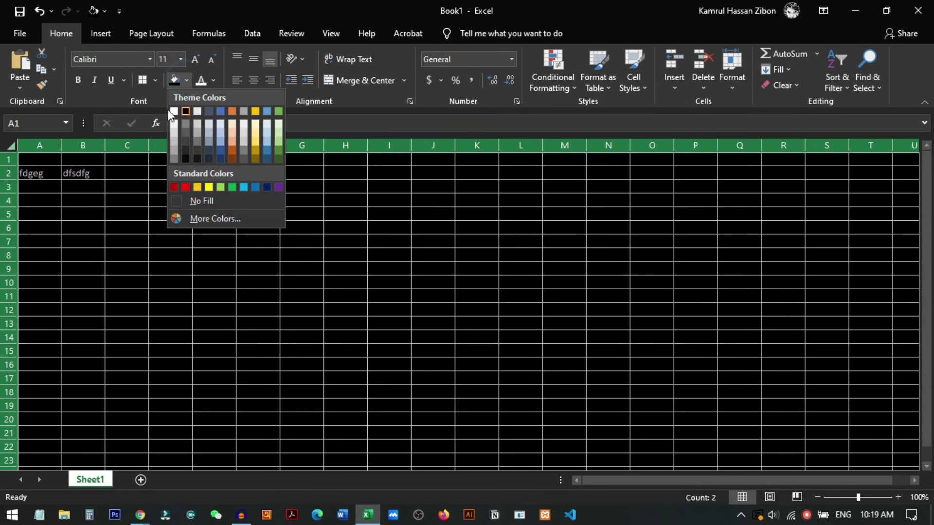
click(175, 112)
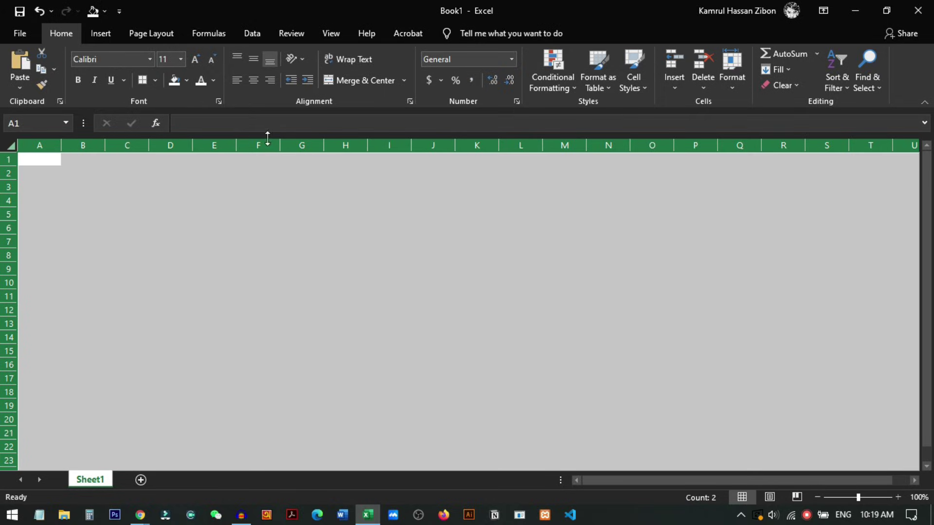
Step: Apply black All Borders to every cell, then select cell G10
click(156, 80)
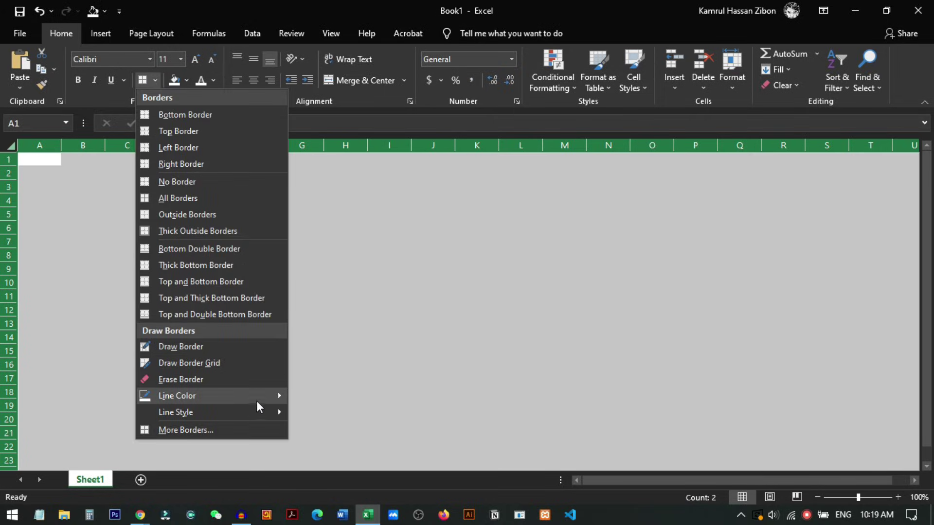
mouse_move(257, 396)
click(305, 402)
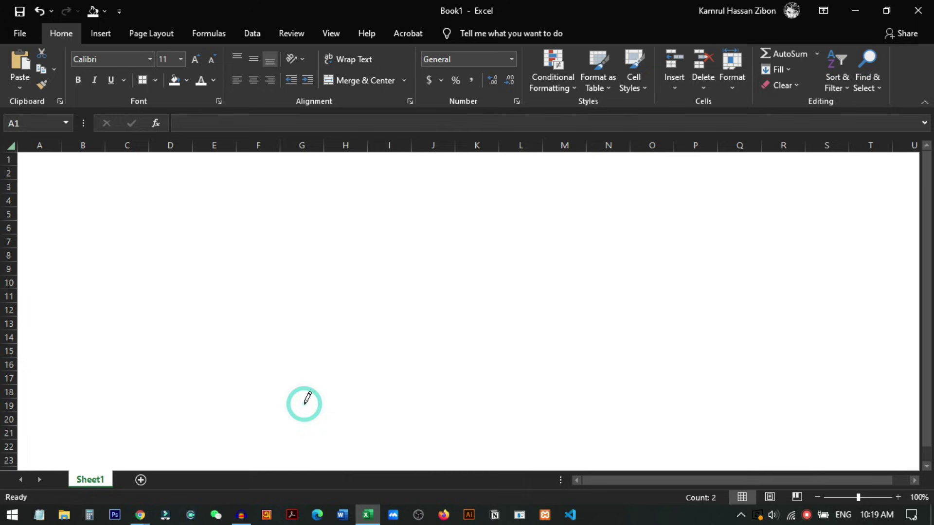
click(16, 145)
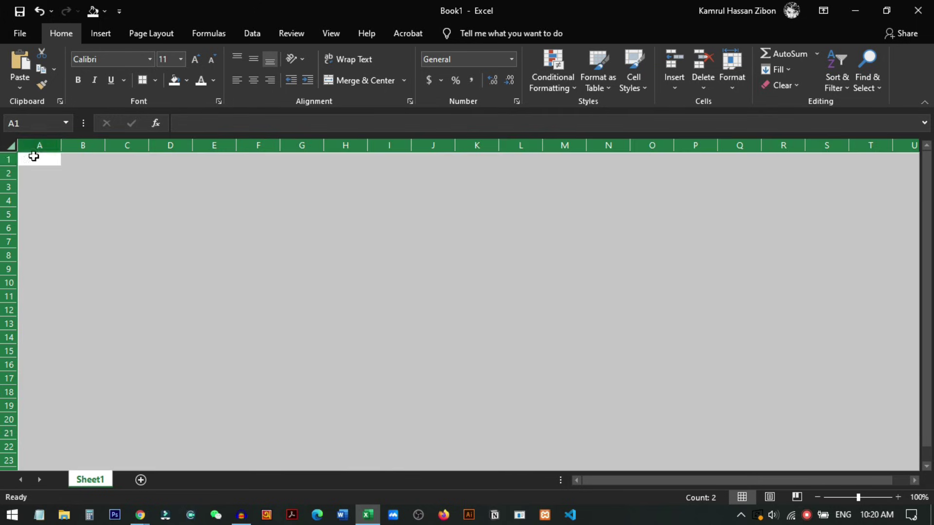
click(154, 79)
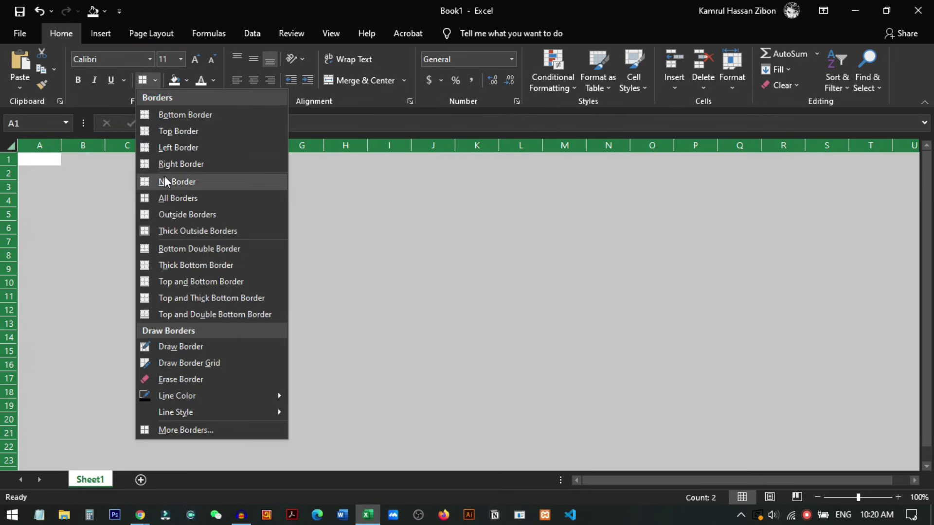
click(165, 197)
click(321, 283)
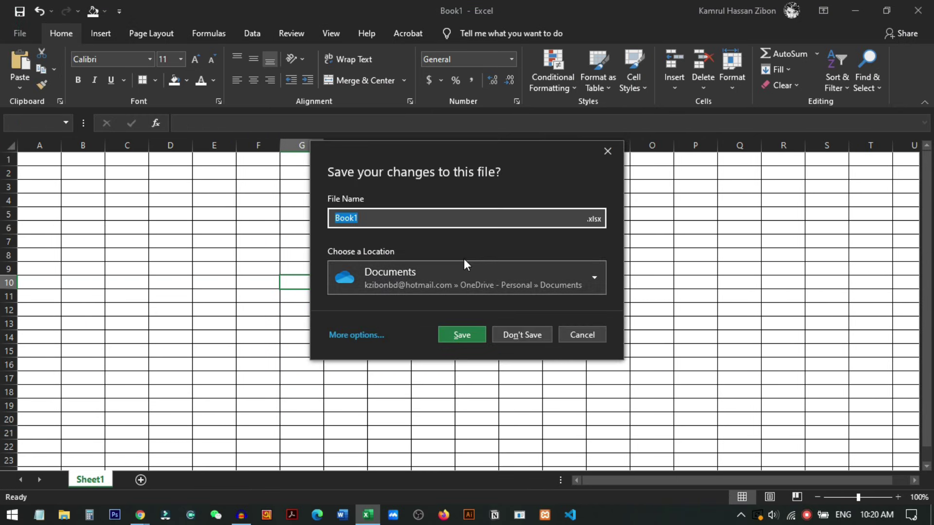
Step: Discard the workbook without saving, check the Light colour mode on the Colors page, and close Settings
click(522, 338)
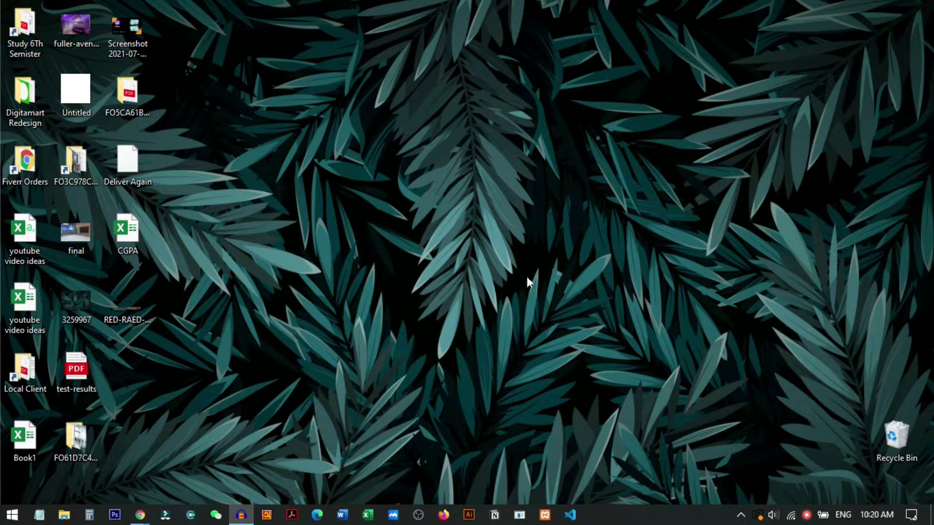
right_click(550, 202)
click(633, 336)
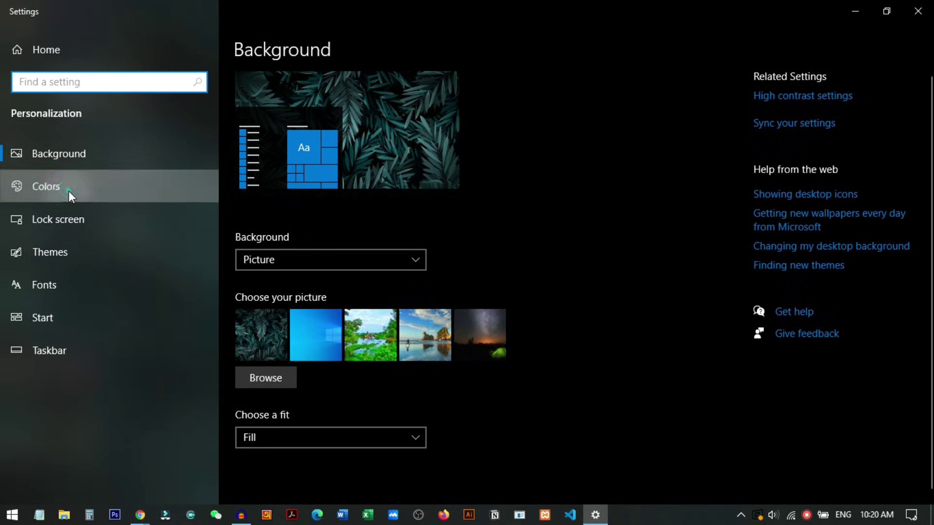
click(382, 256)
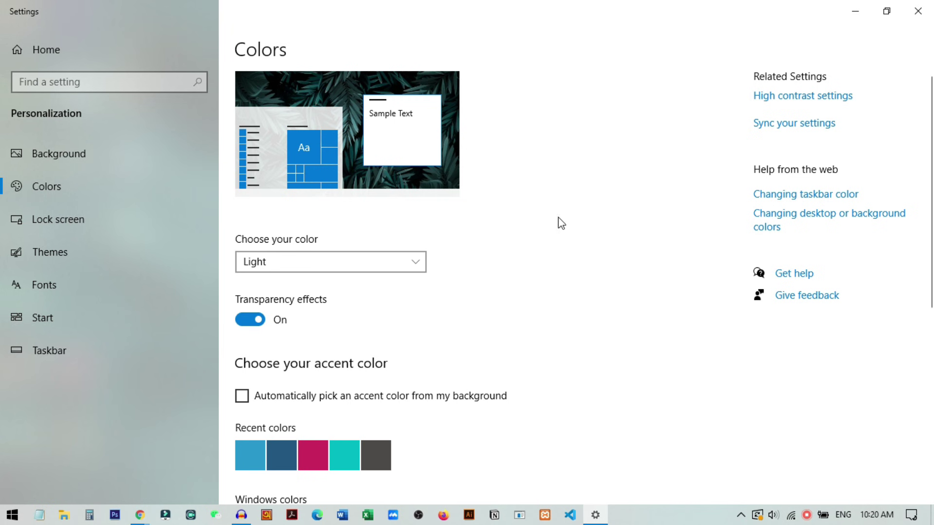
click(917, 11)
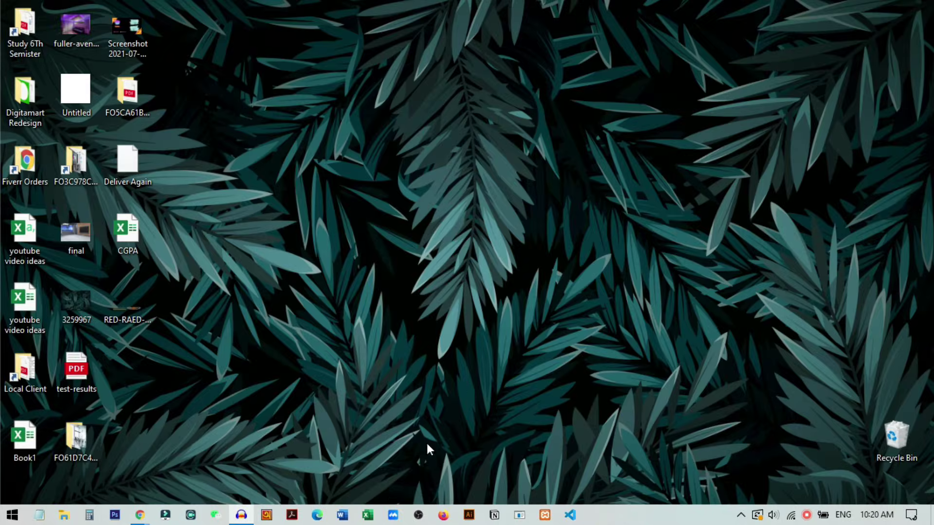
Step: Relaunch Excel and set the Office Theme to Dark Gray in Options
right_click(373, 521)
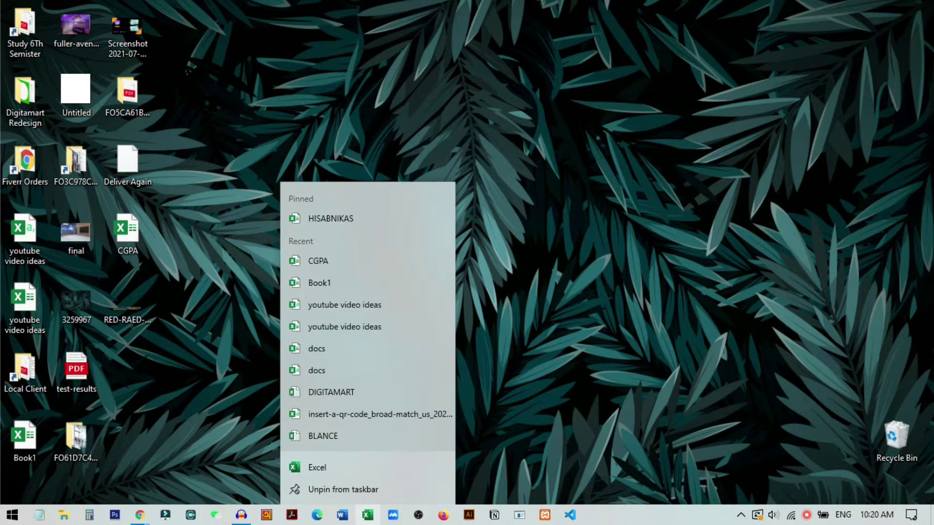
click(334, 471)
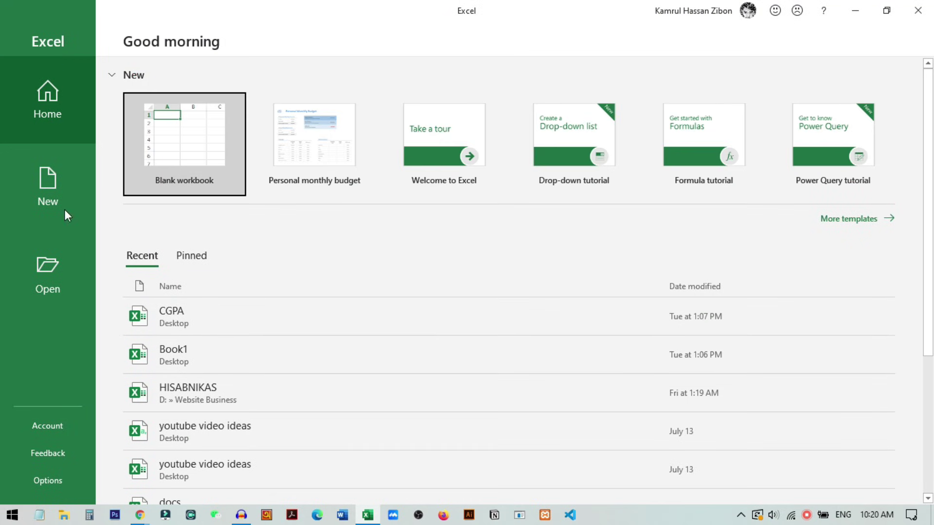
click(55, 483)
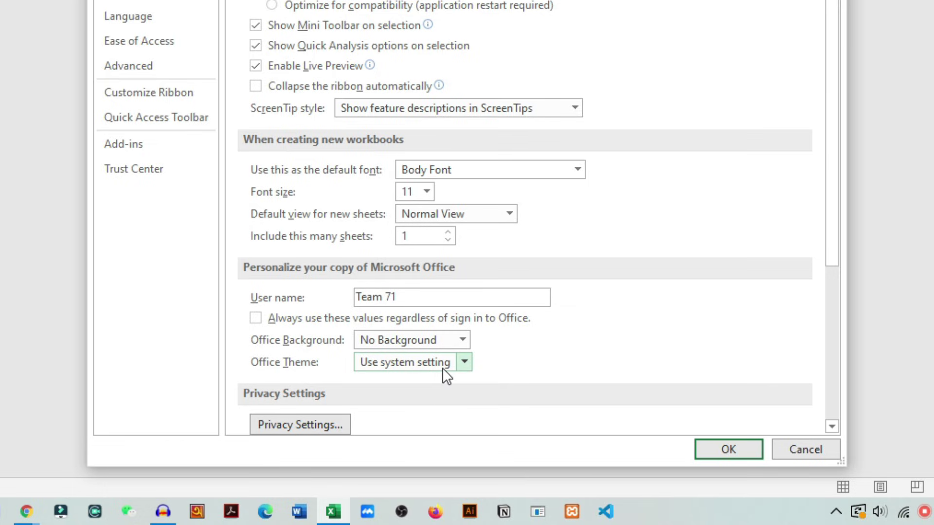
click(465, 365)
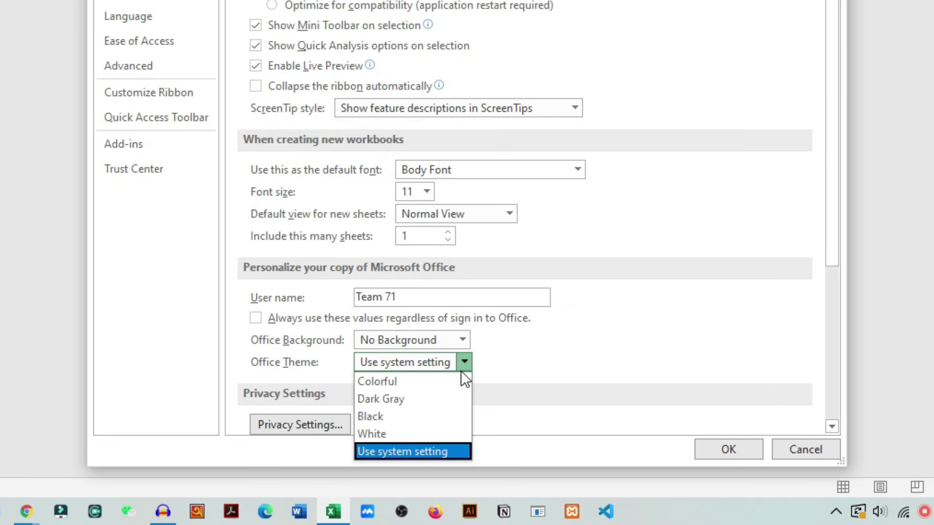
click(380, 398)
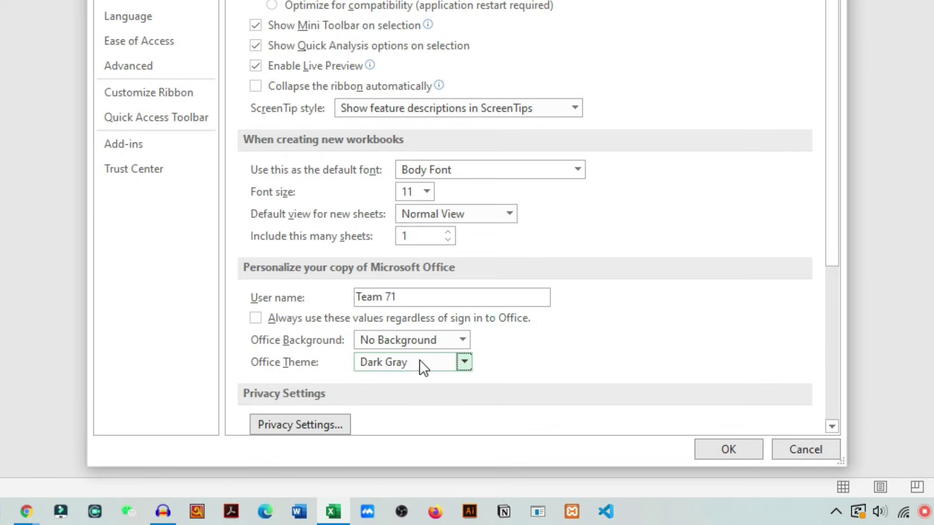
click(742, 448)
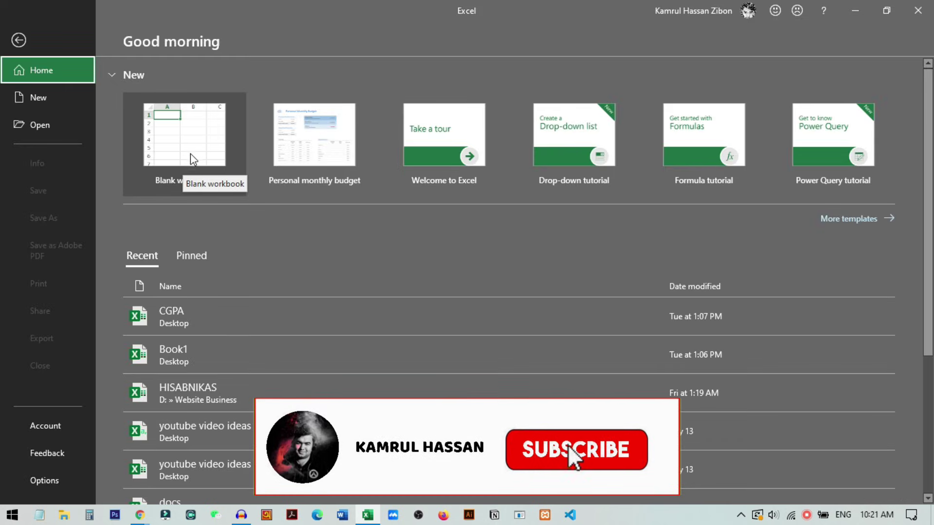
Step: Create a new blank workbook and fill the entire sheet with black
click(191, 154)
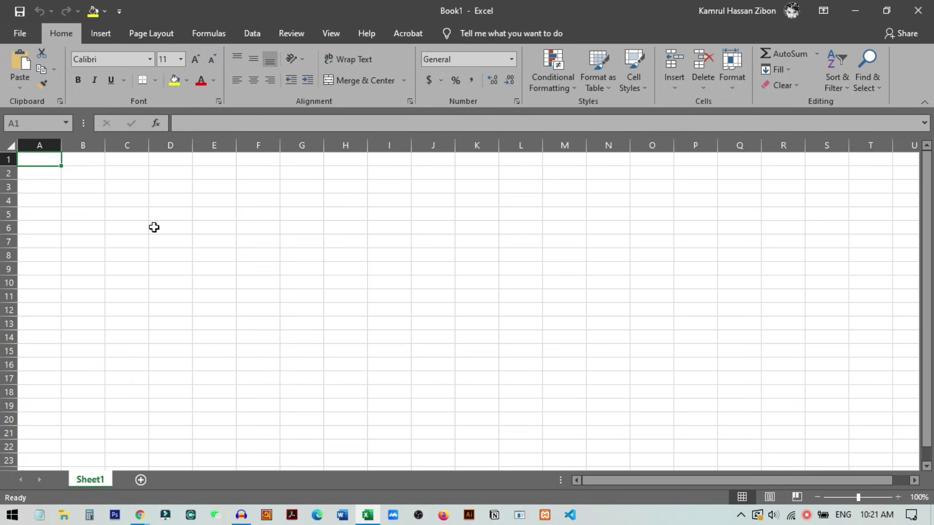
click(10, 145)
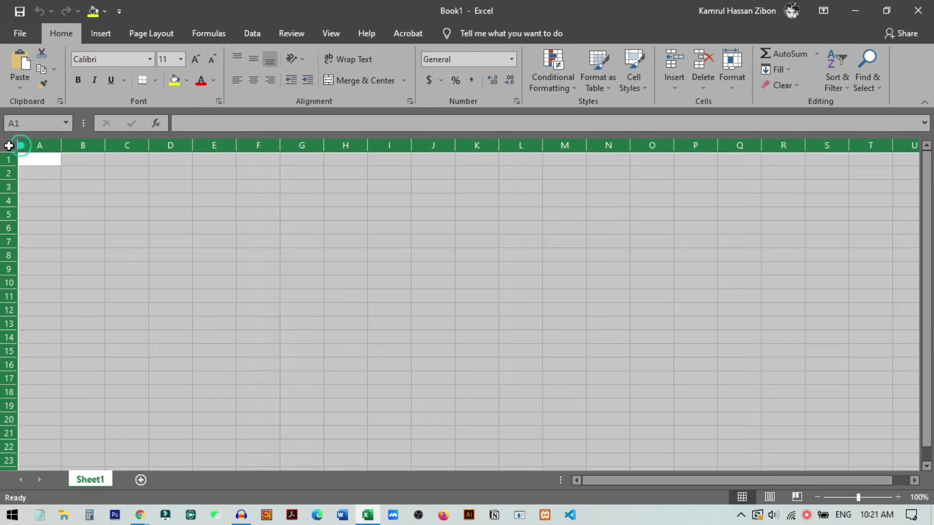
click(187, 80)
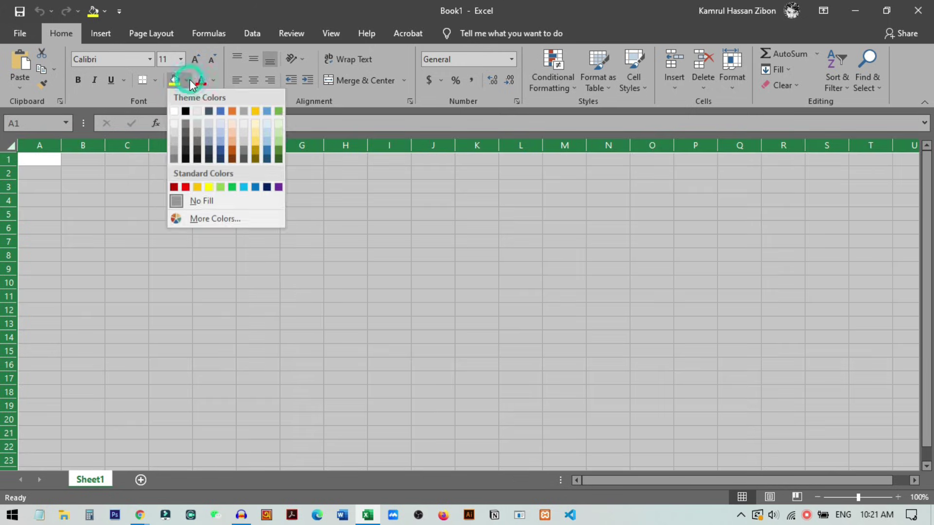
click(186, 112)
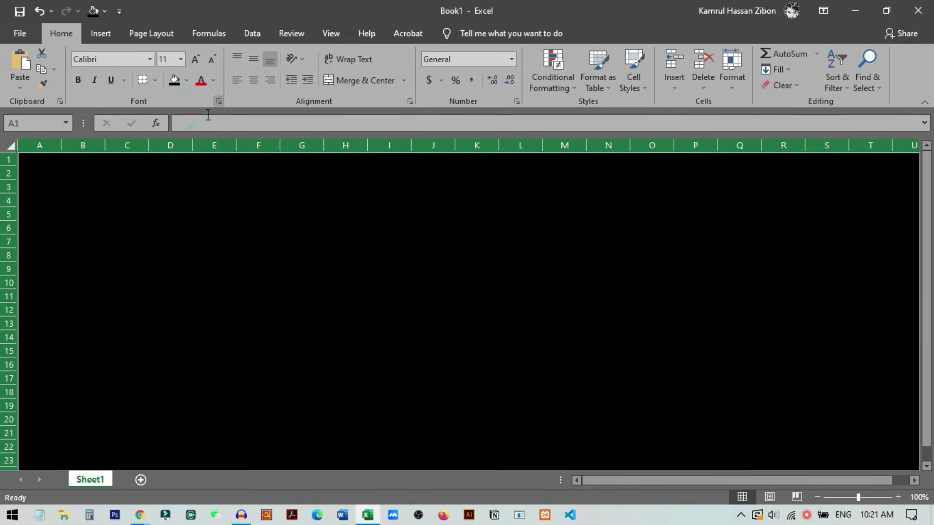
Step: Set the border line colour to white and apply All Borders to every cell
click(157, 83)
mouse_move(266, 395)
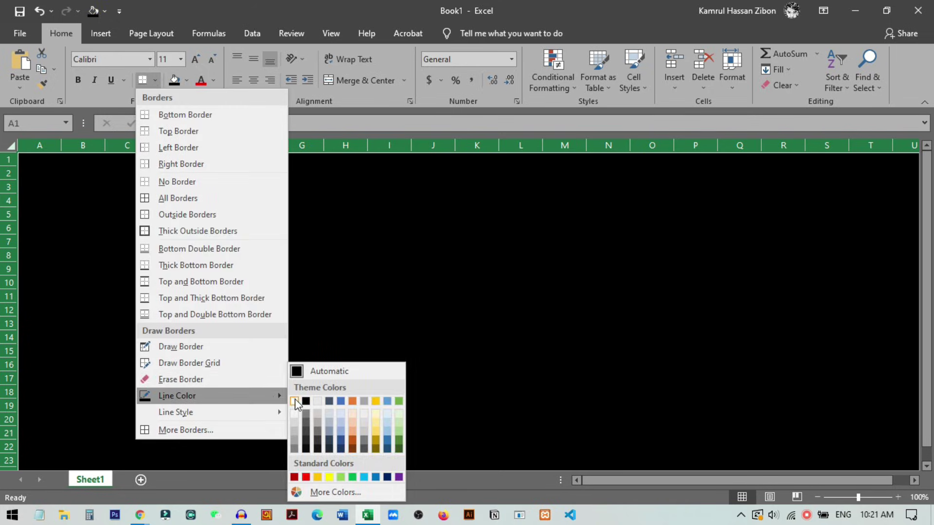
click(295, 401)
click(12, 145)
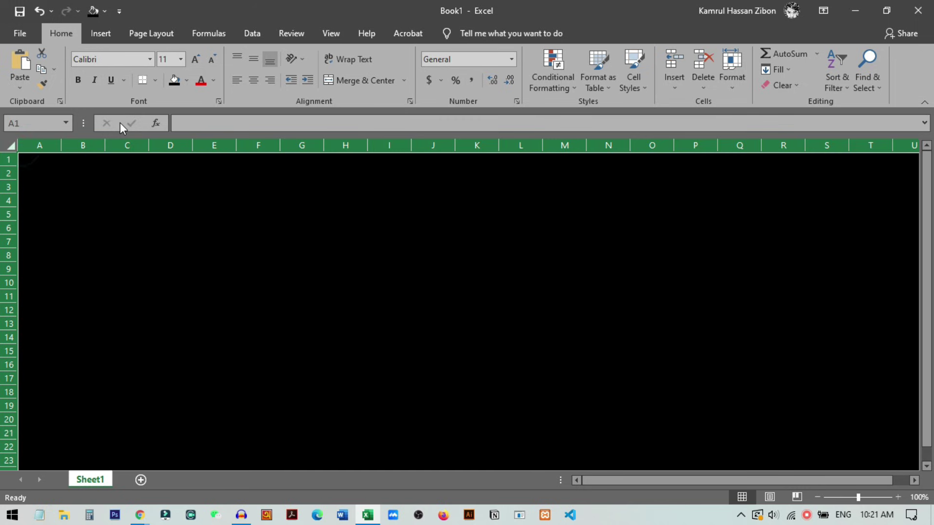
click(155, 81)
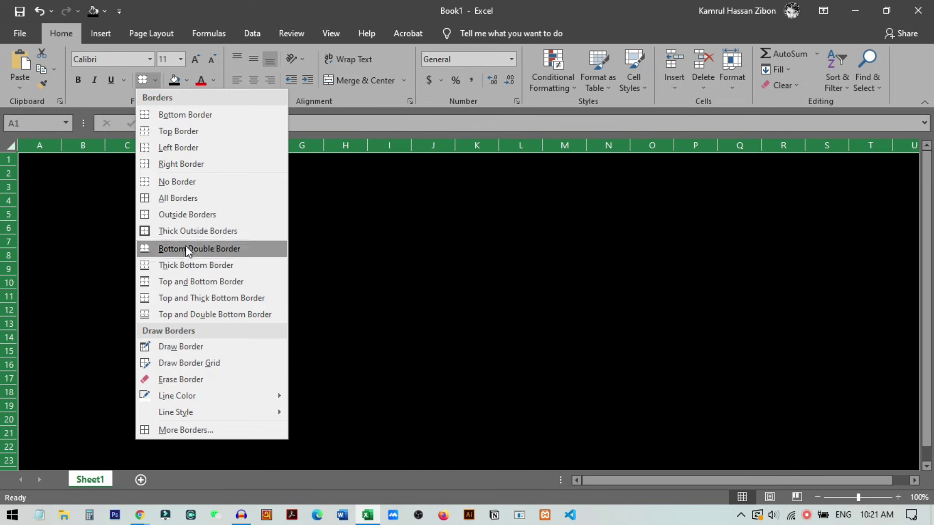
click(187, 200)
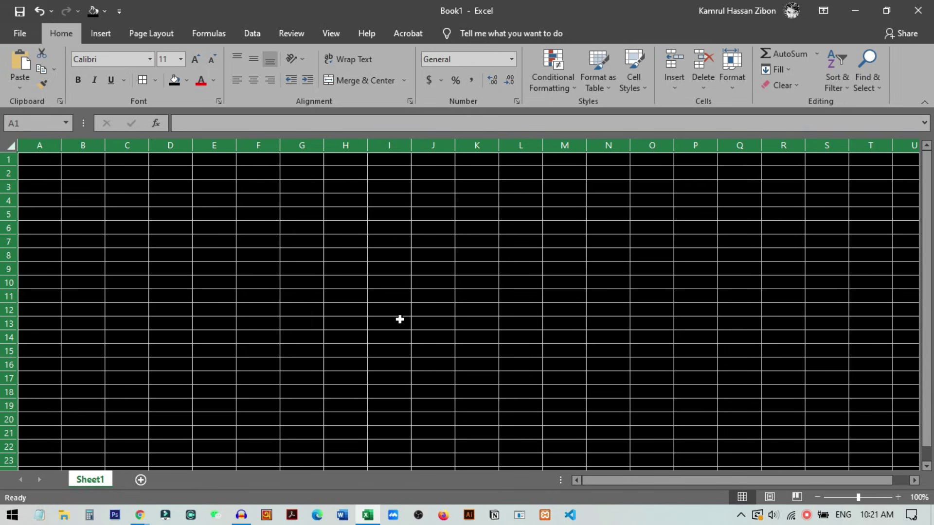
Step: Make the sheet's text white, widen all columns to 12.43, and make all rows taller
click(214, 81)
click(201, 129)
drag(62, 145, 85, 146)
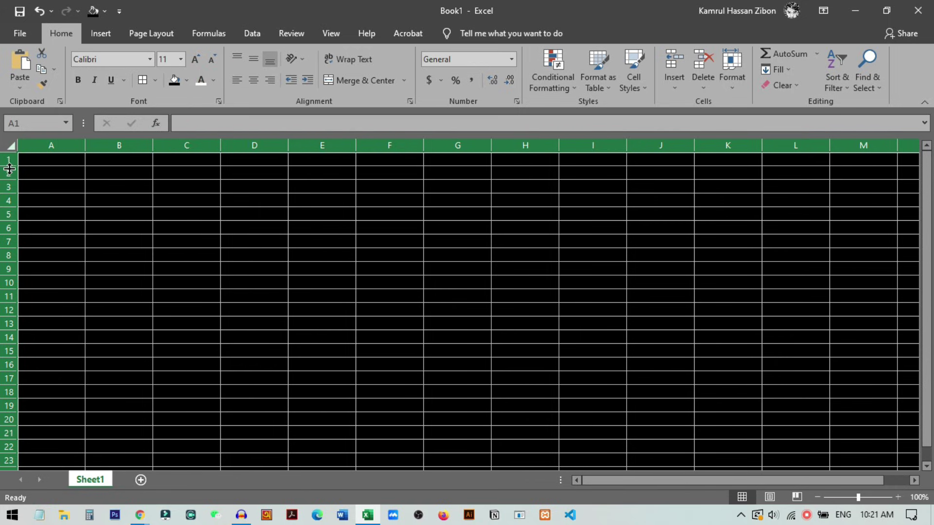
drag(10, 165, 11, 180)
Step: Enter the test text 'ddcvbcs' in A1 and restore Excel to a smaller window
click(263, 236)
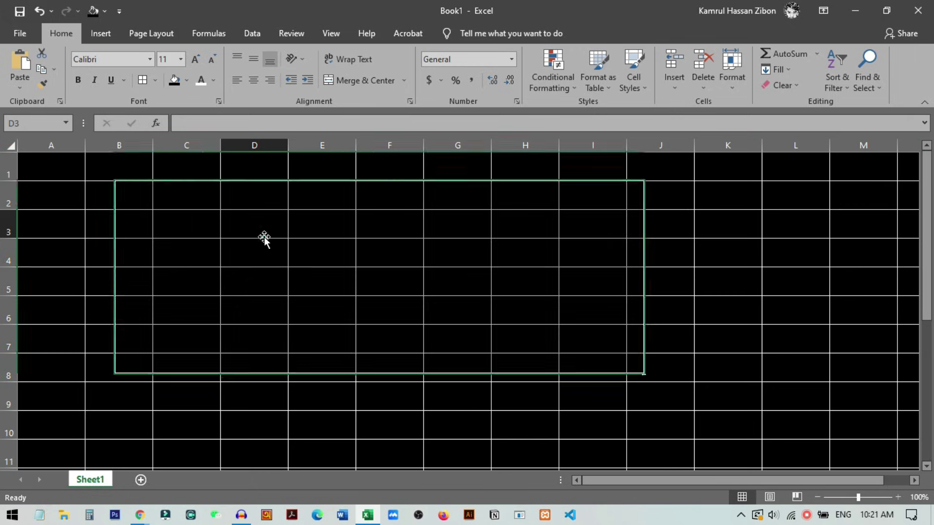
click(61, 166)
text(ddcvbcs)
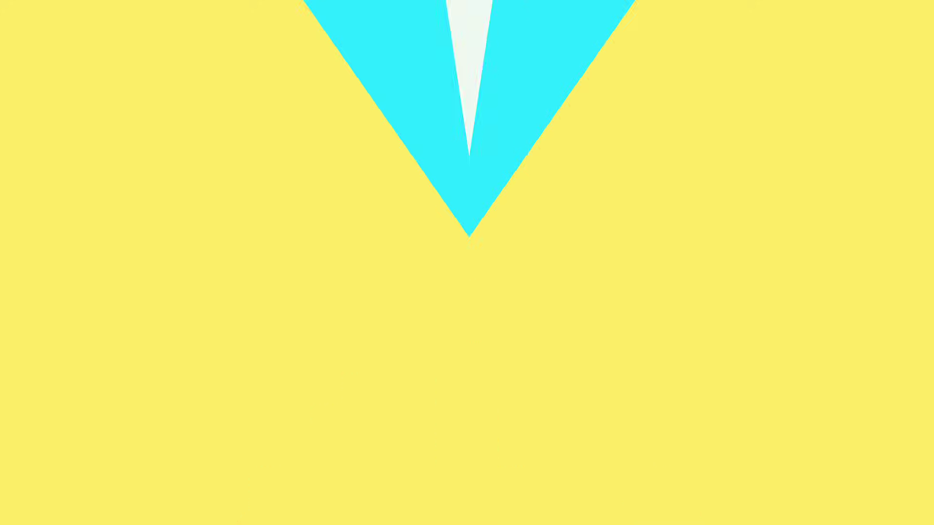
click(244, 235)
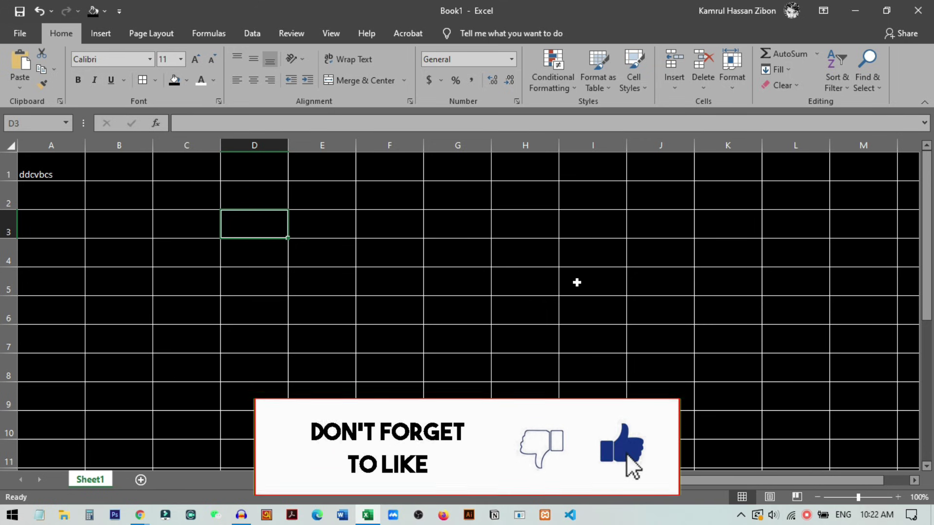
drag(586, 3, 510, 68)
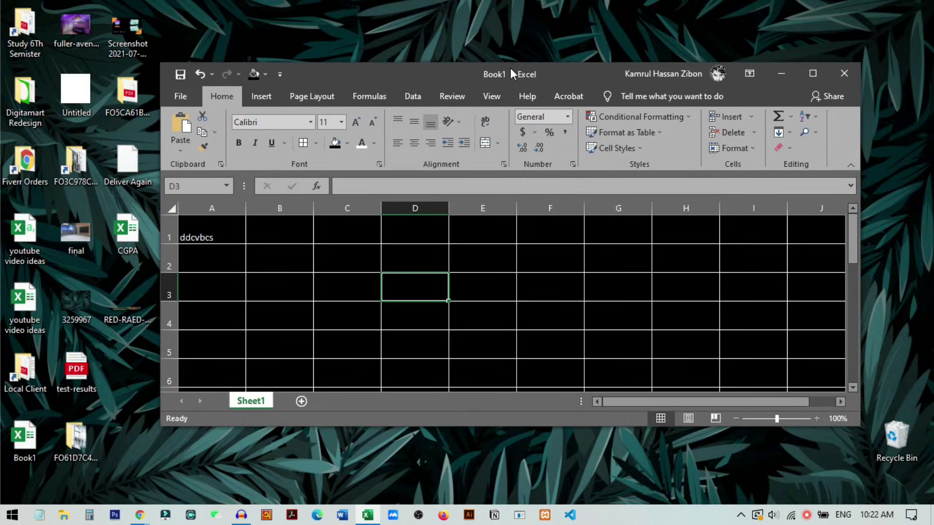